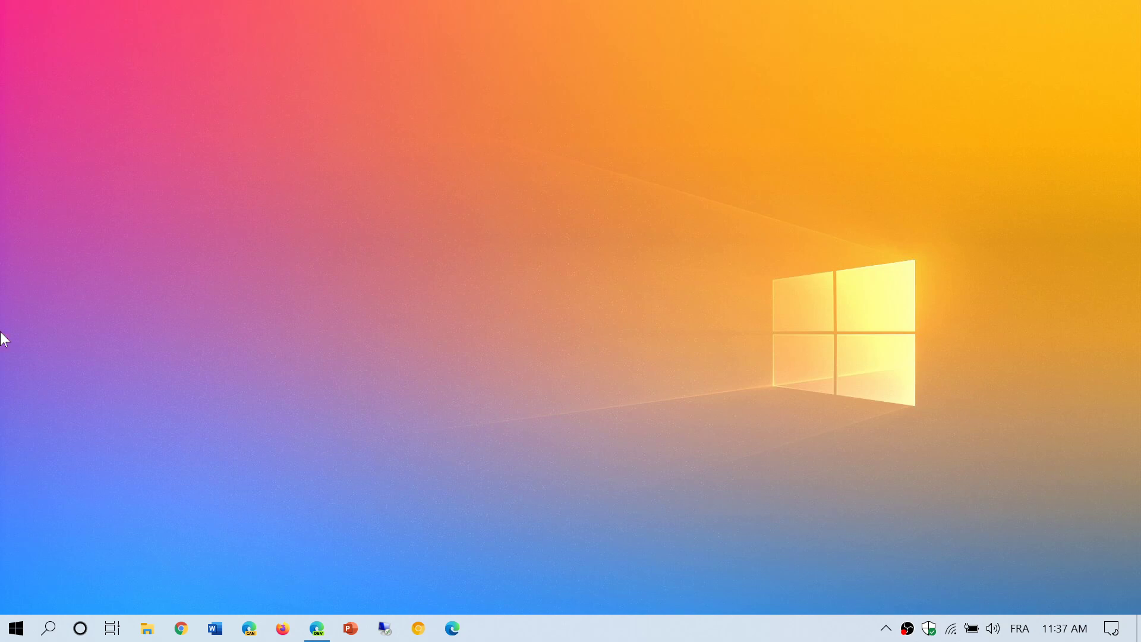
- Open the Start menu and Action Center, dismiss both, then reopen the Action Center
click(13, 630)
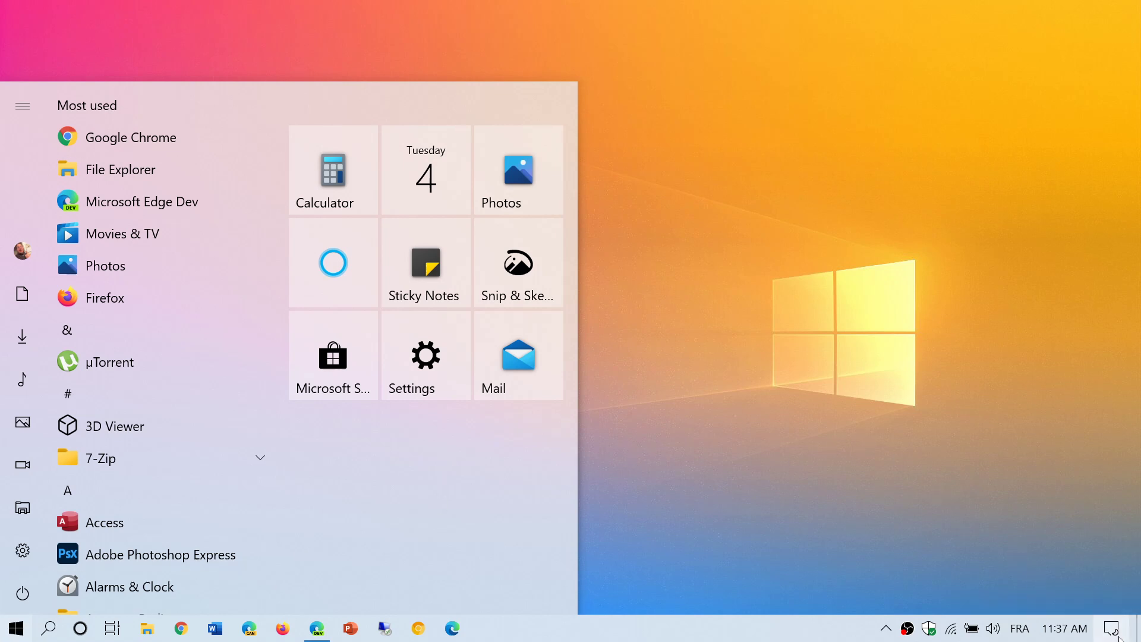
click(1116, 633)
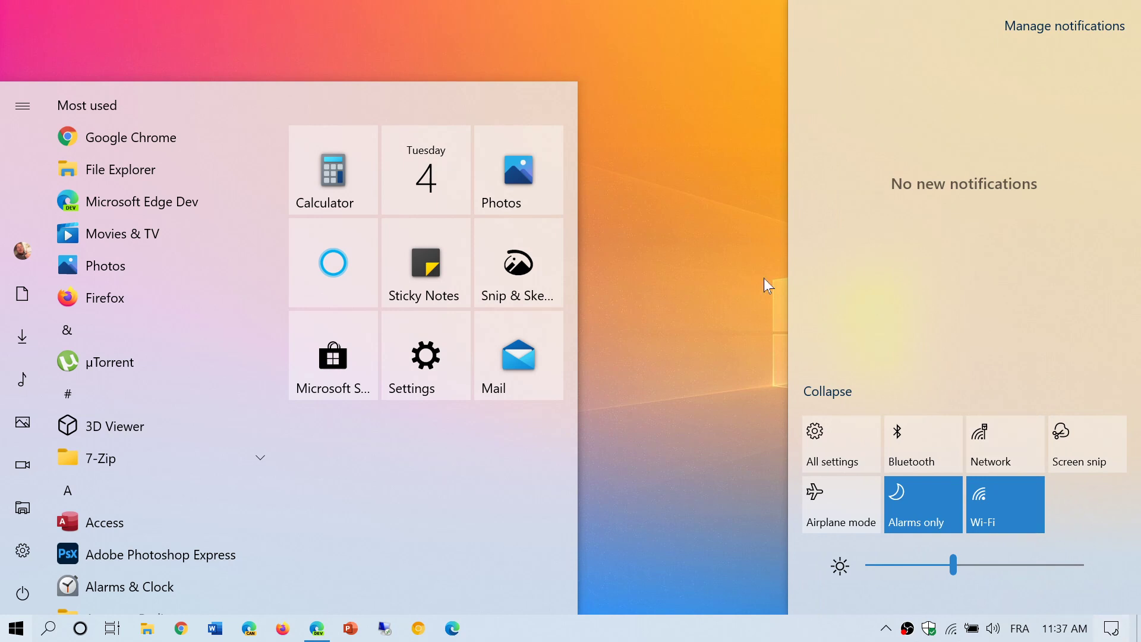
click(648, 382)
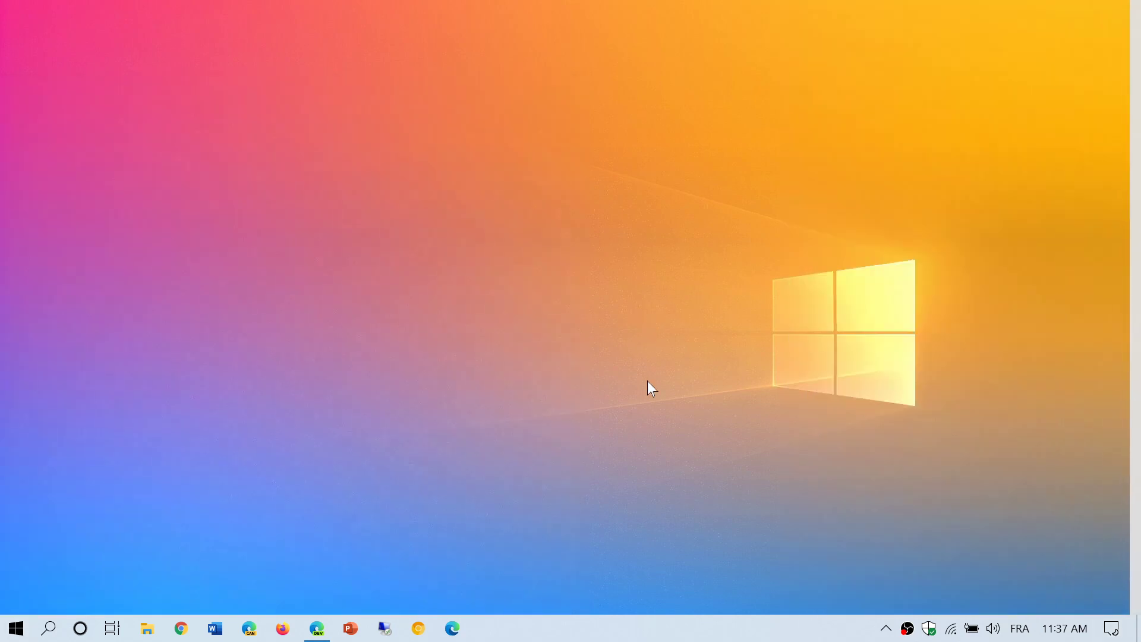
click(1107, 631)
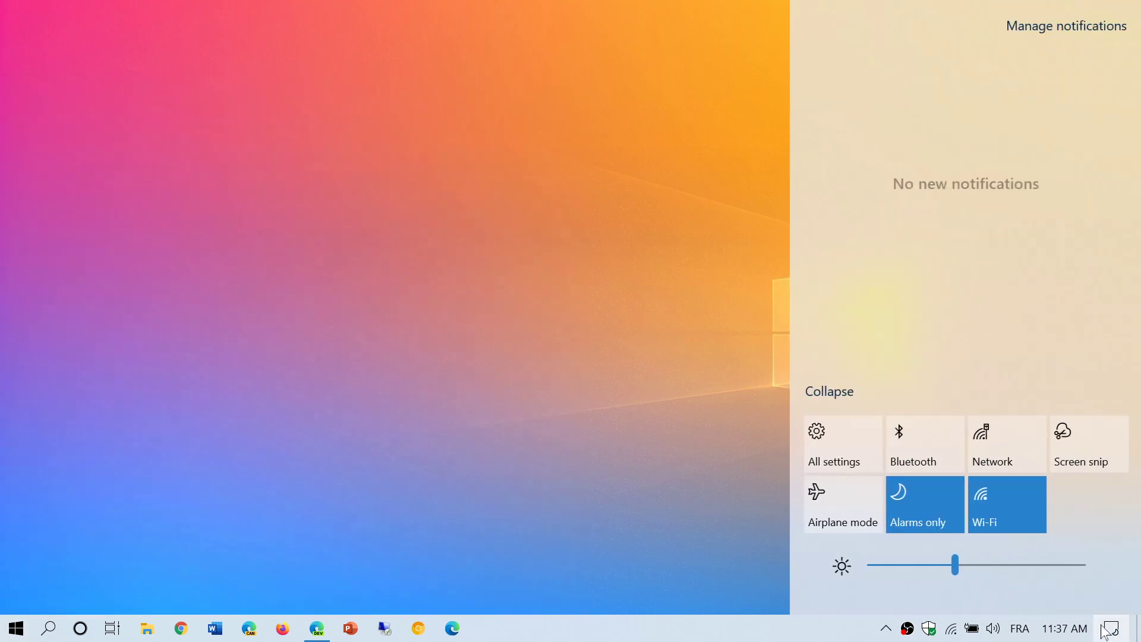
- Set 'Choose your color' to Dark under Settings > Personalization > Colors
click(852, 456)
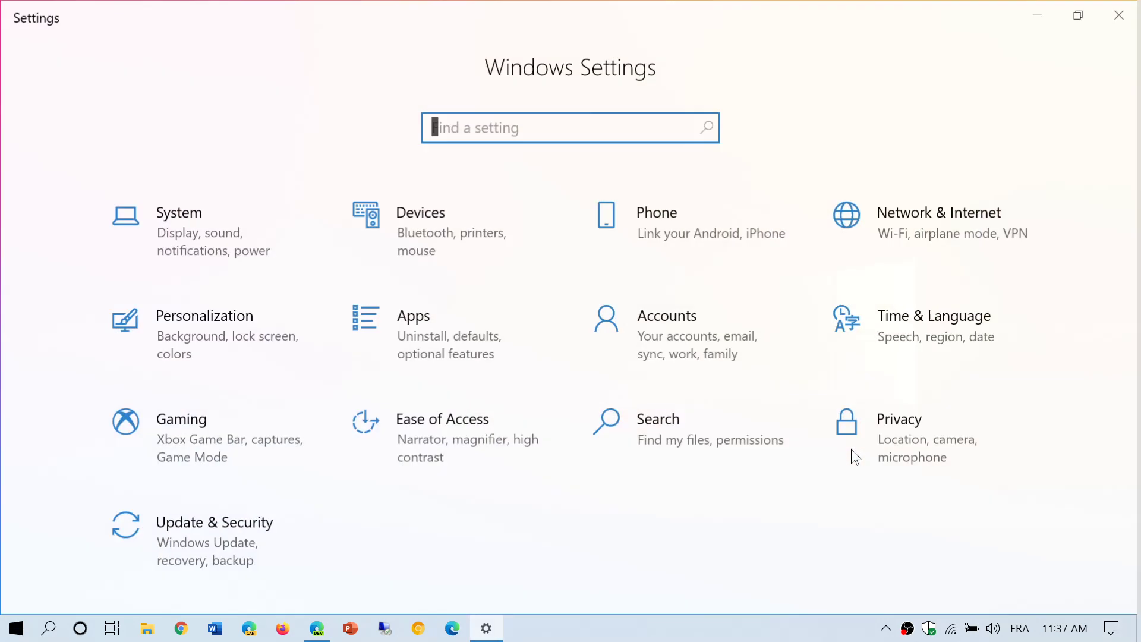
click(221, 331)
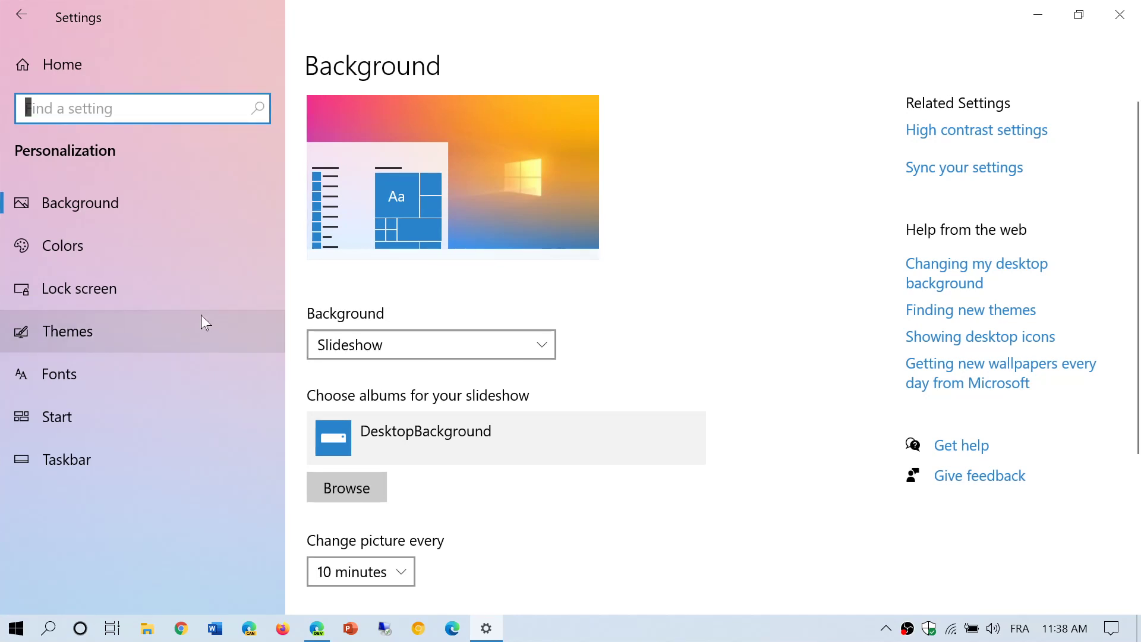
click(159, 243)
scroll(696, 441, down, 3)
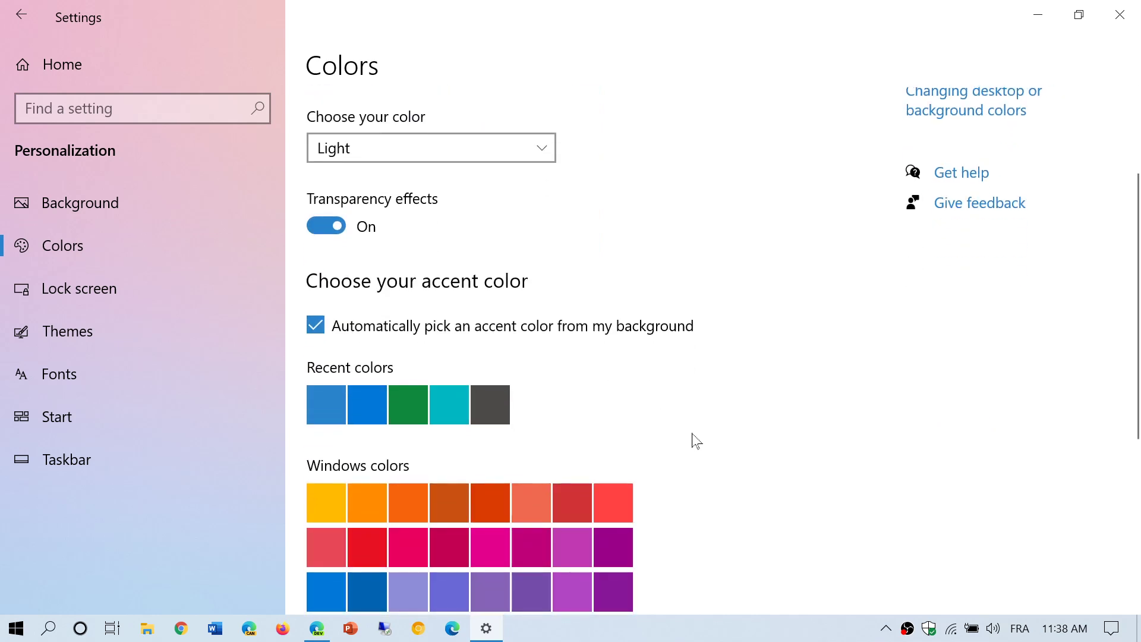
click(473, 148)
click(473, 185)
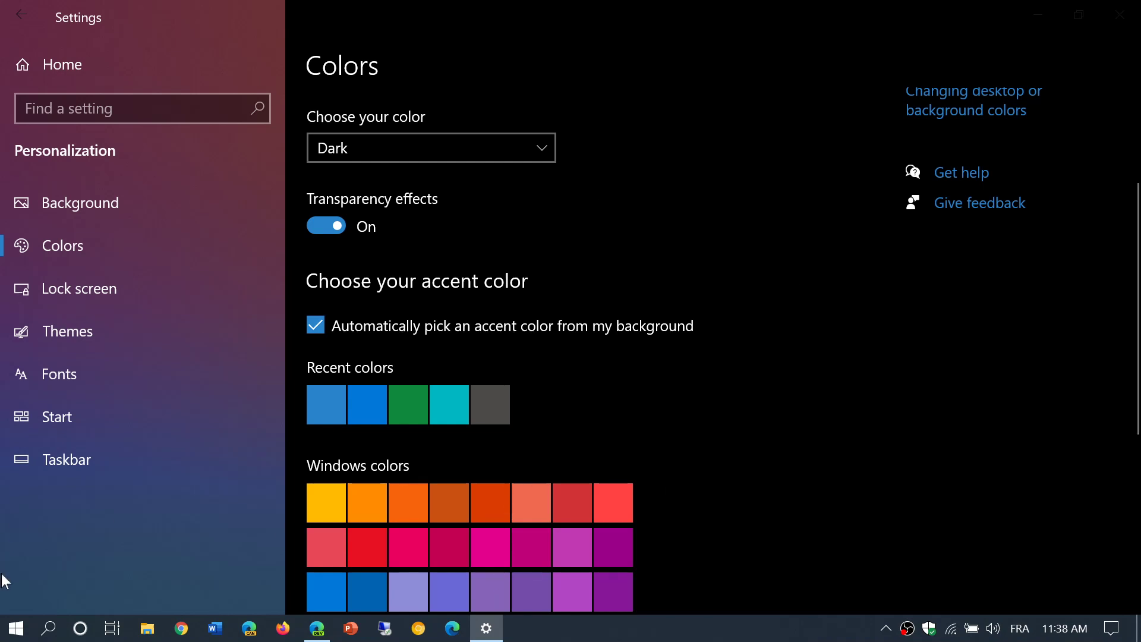
- Check the darkened Start menu and Action Center, dismiss them, and close Settings
click(7, 635)
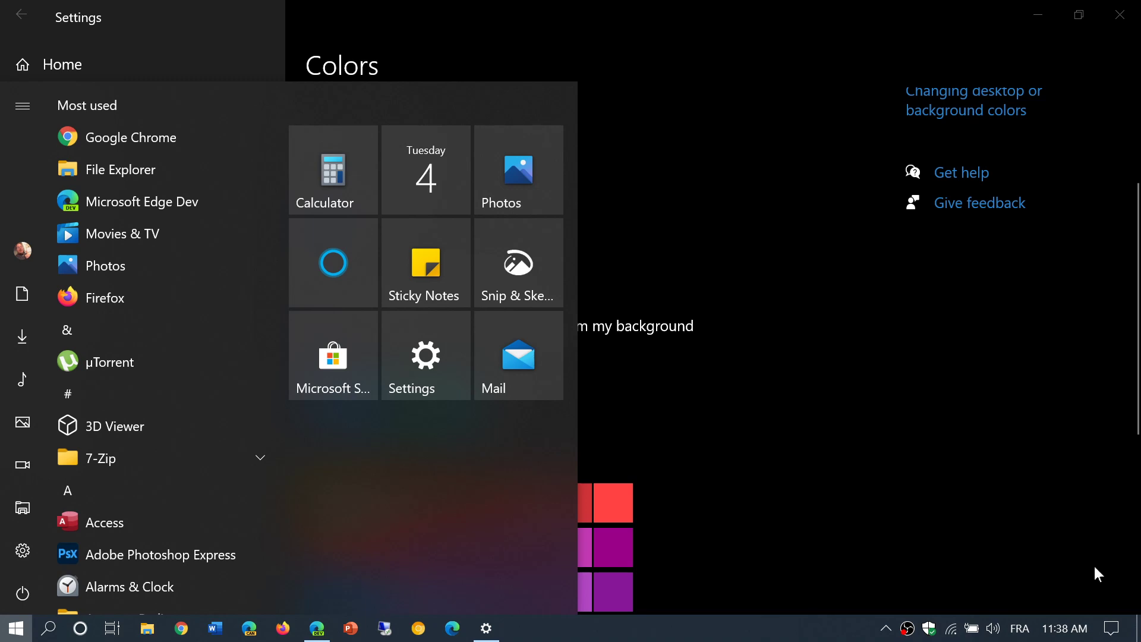
click(1113, 631)
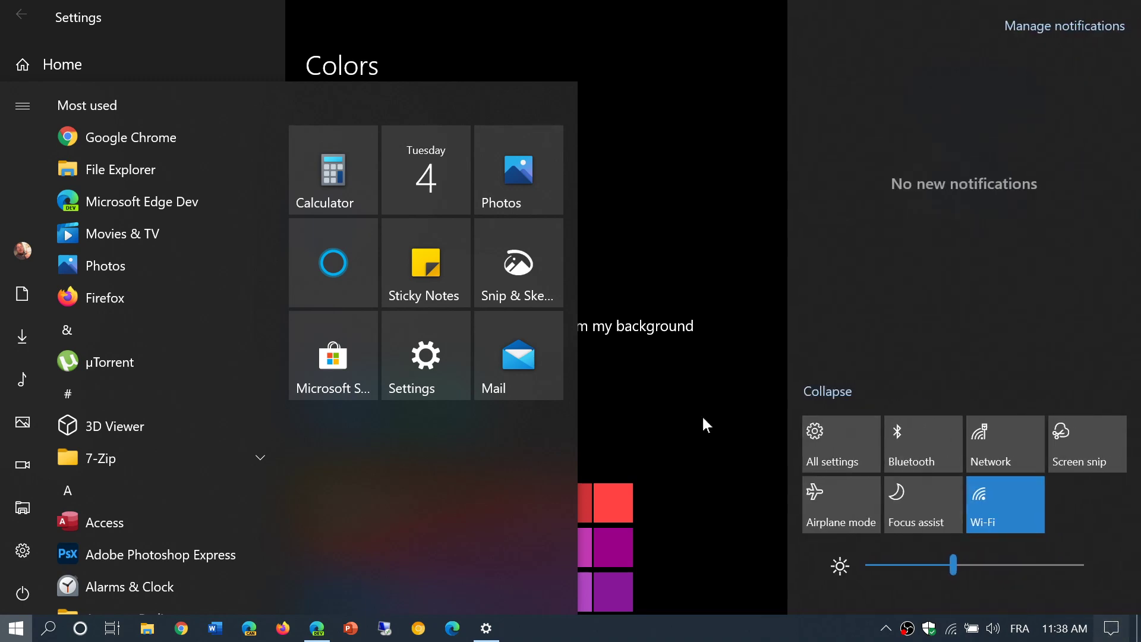
click(684, 446)
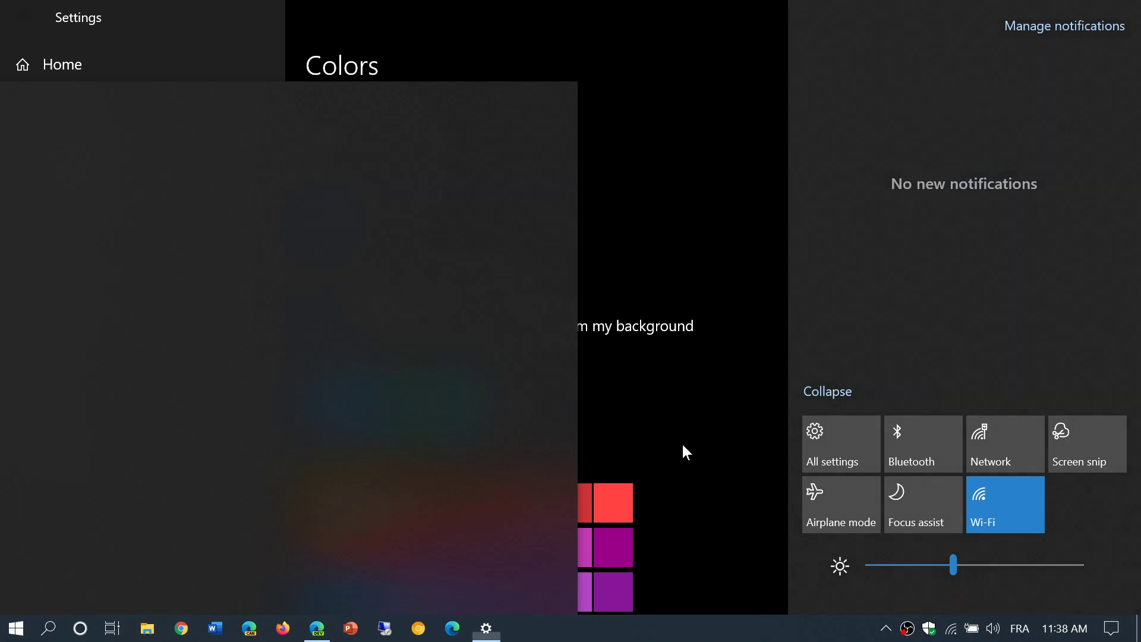
click(1120, 15)
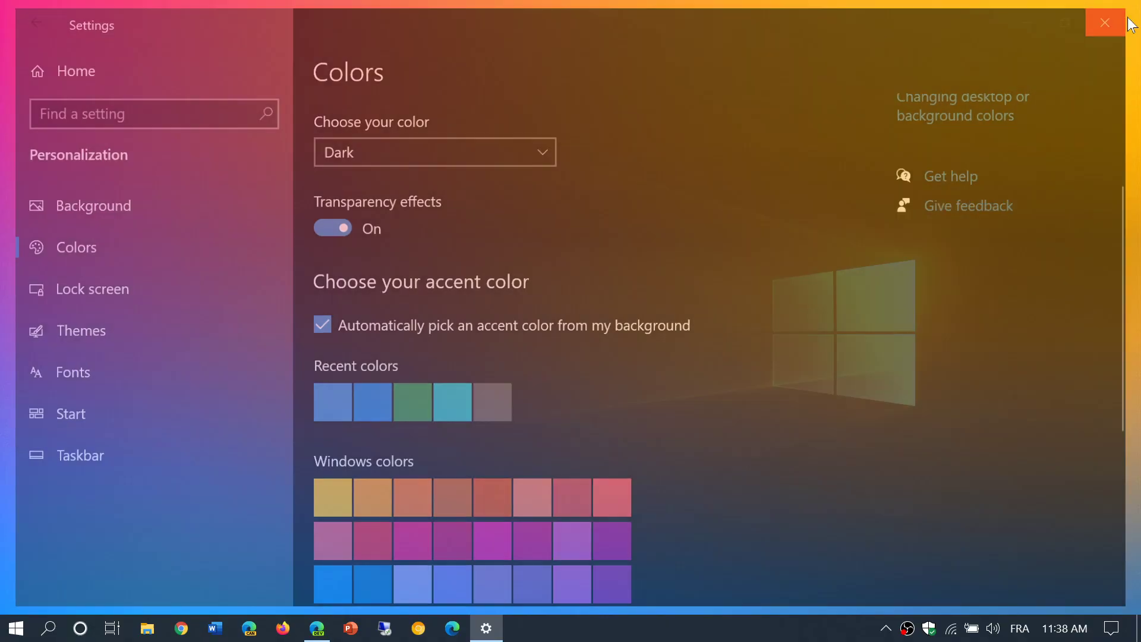
- Copy the registry lines from step 3 of the Neowin article in Edge
click(318, 630)
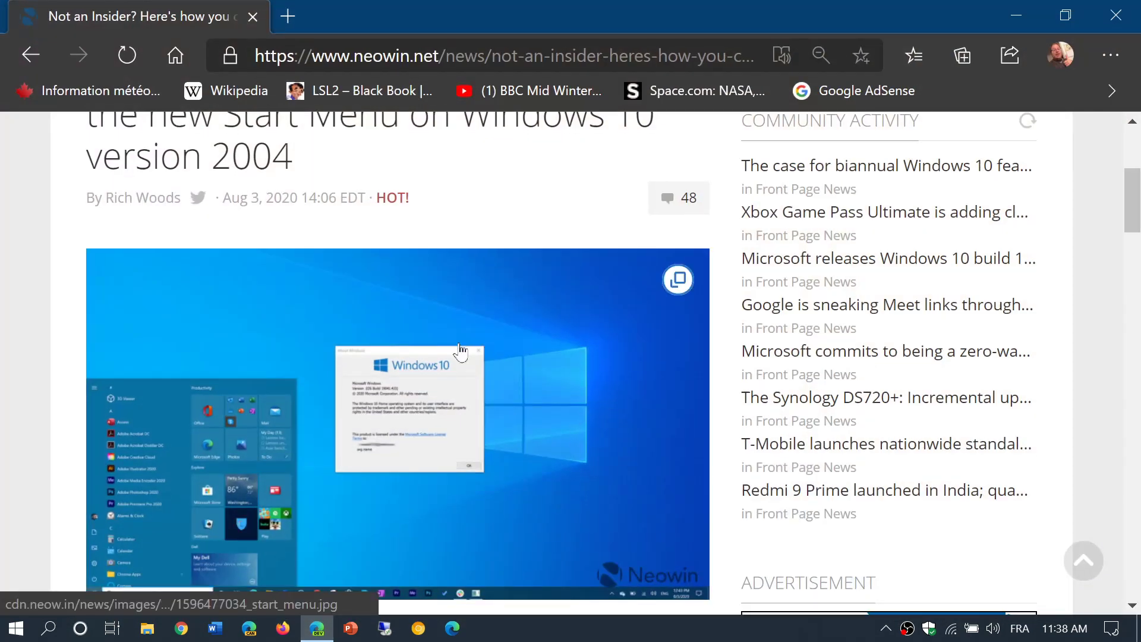
scroll(462, 350, down, 7)
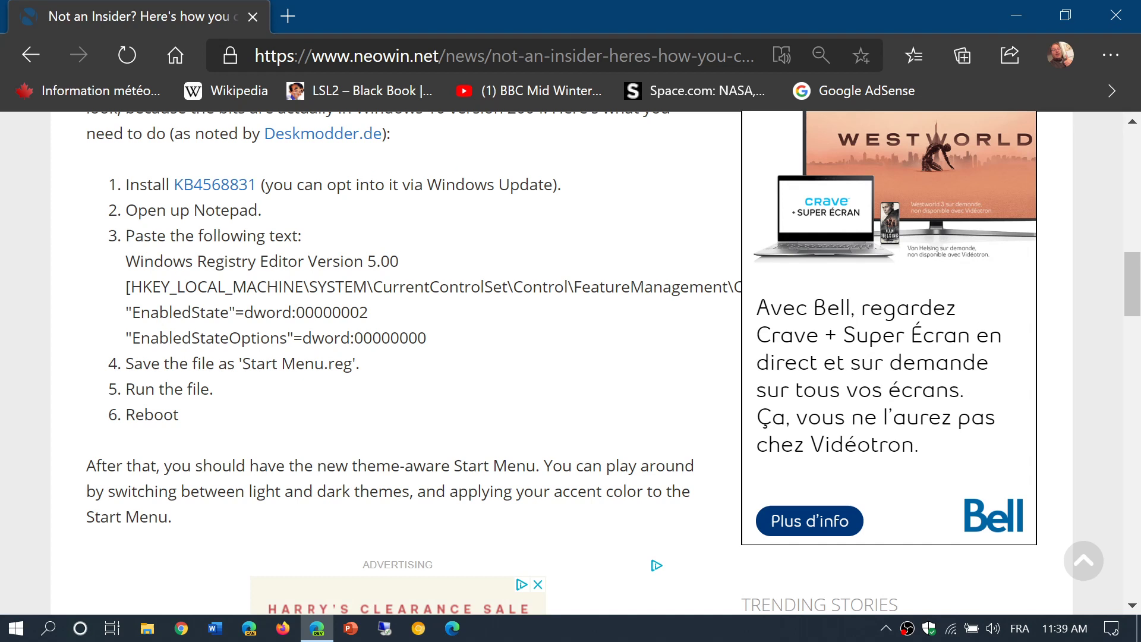
drag(427, 338, 101, 259)
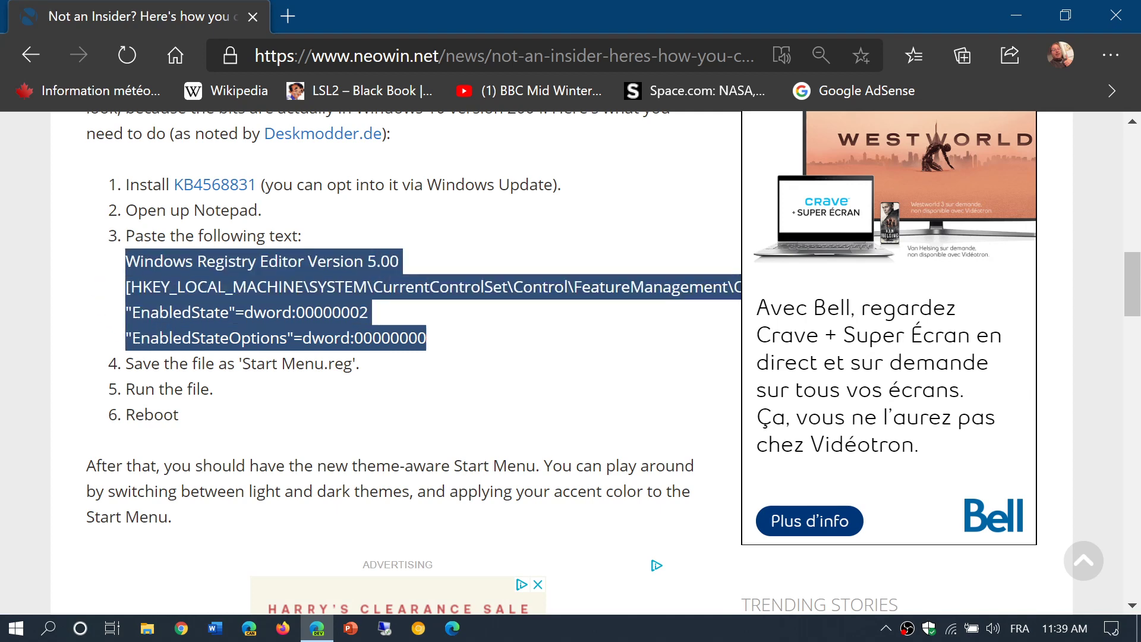
right_click(205, 271)
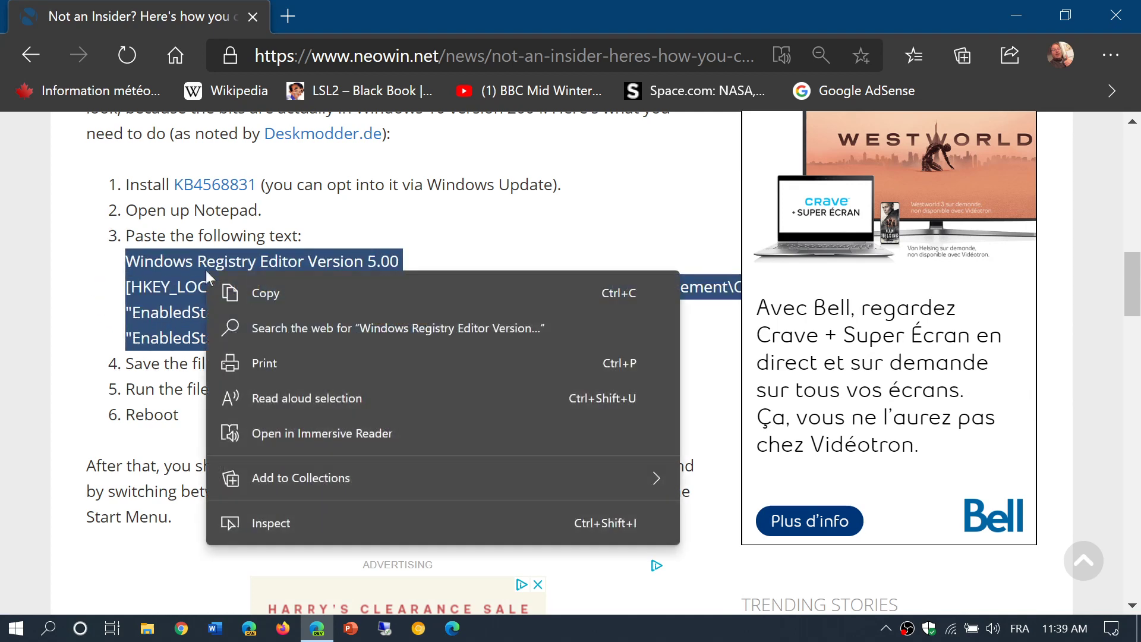
click(224, 294)
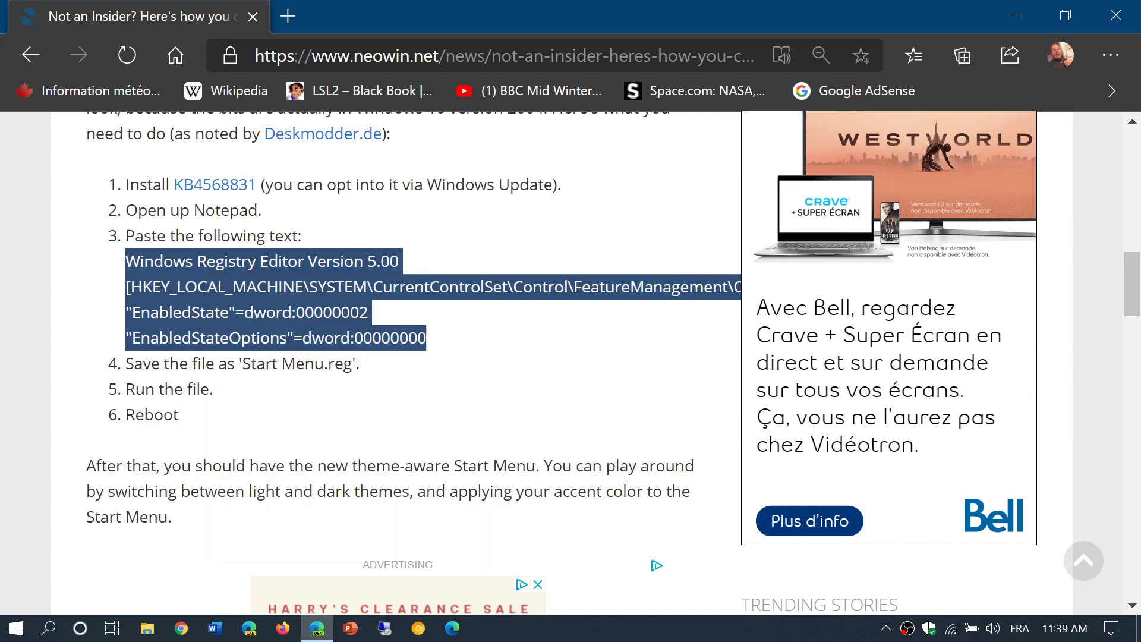
- Launch Notepad from Windows search and paste the copied registry text
click(51, 632)
text(note)
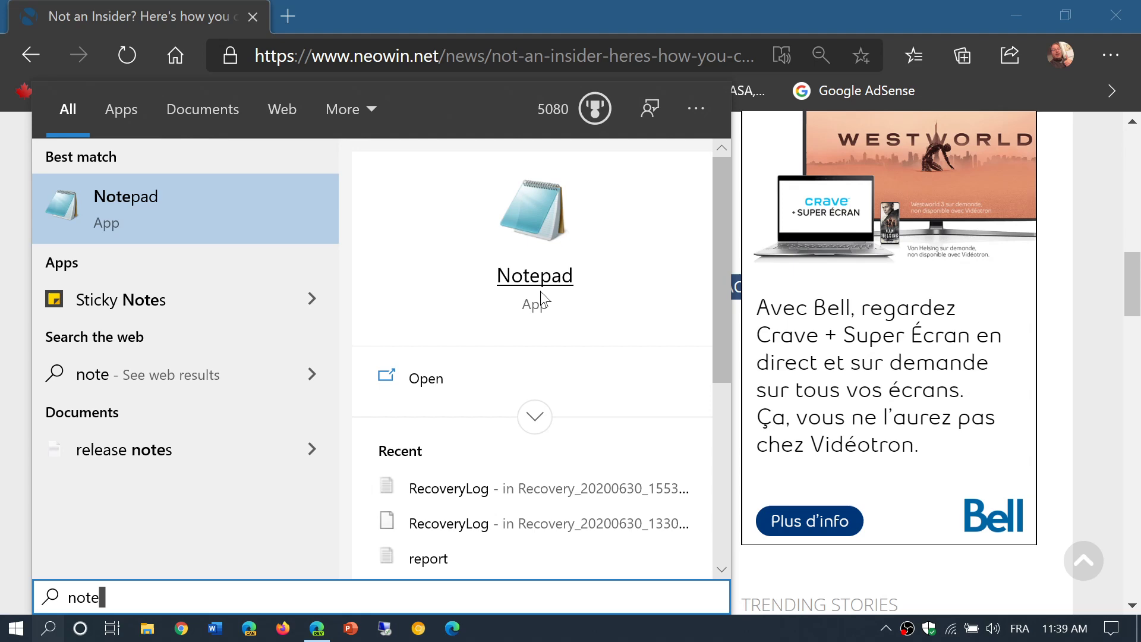
click(541, 281)
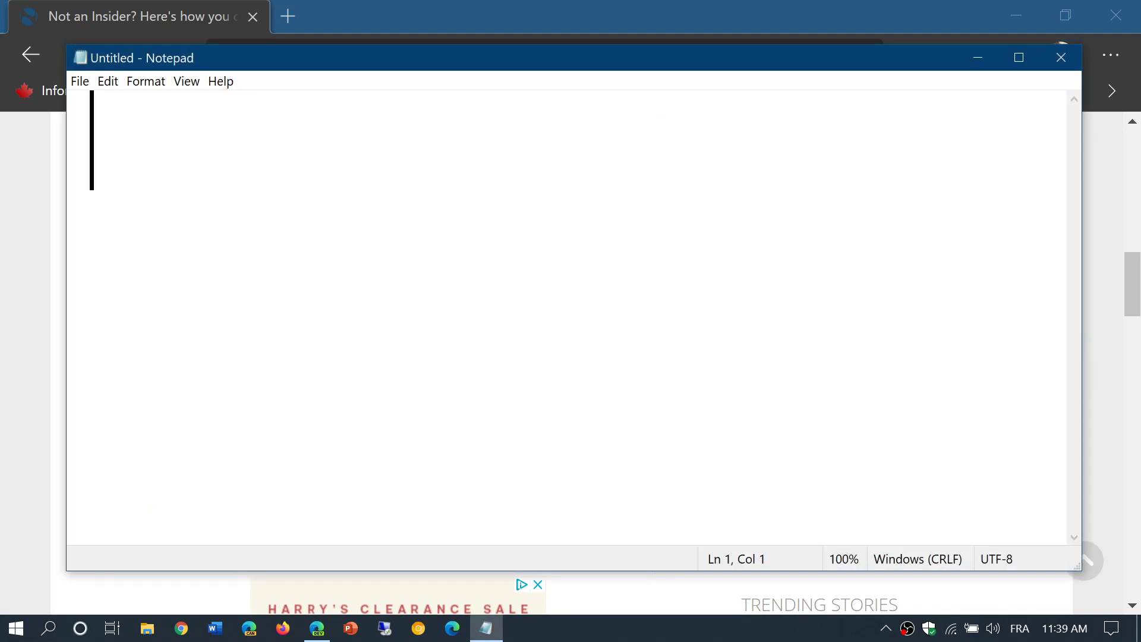
key(ctrl+v)
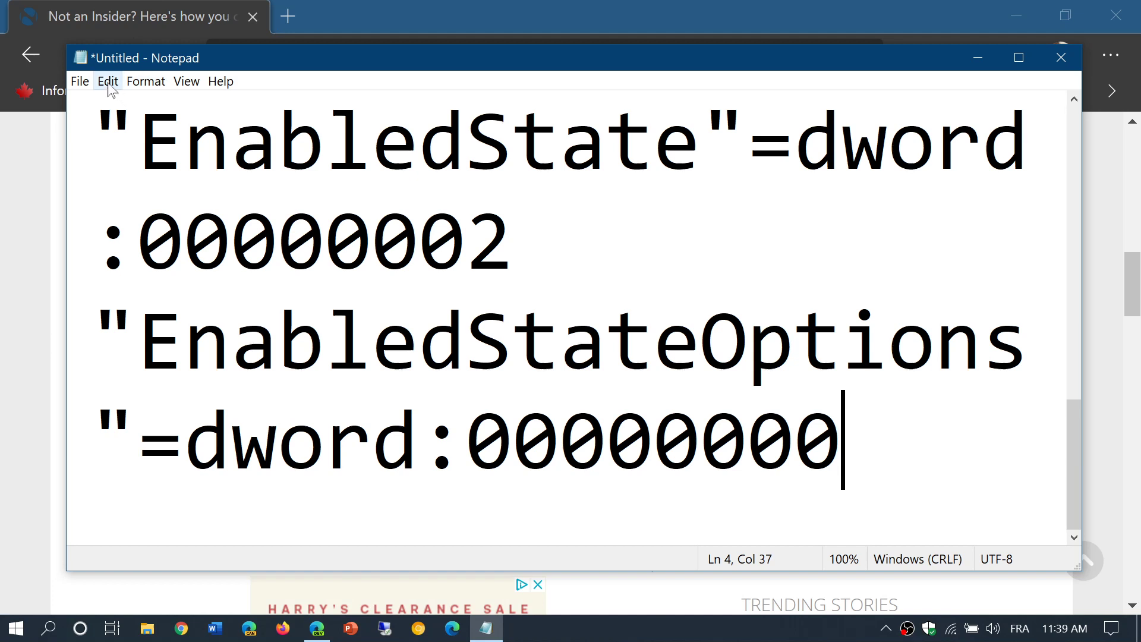
- Zoom the Notepad text out from 100% to 80%
click(145, 82)
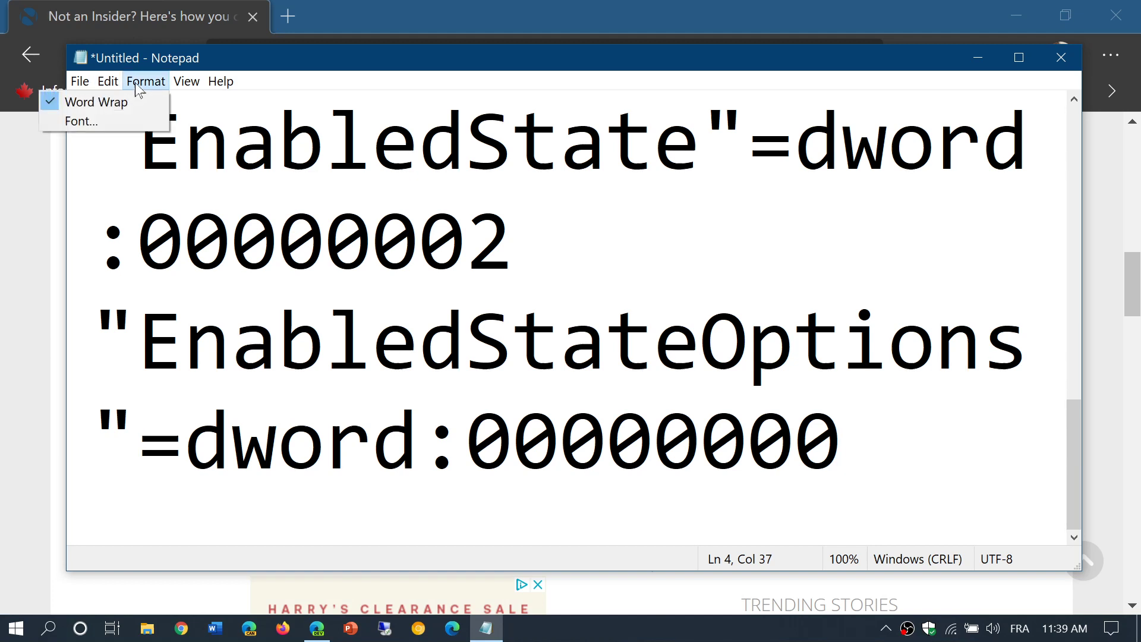
mouse_move(183, 87)
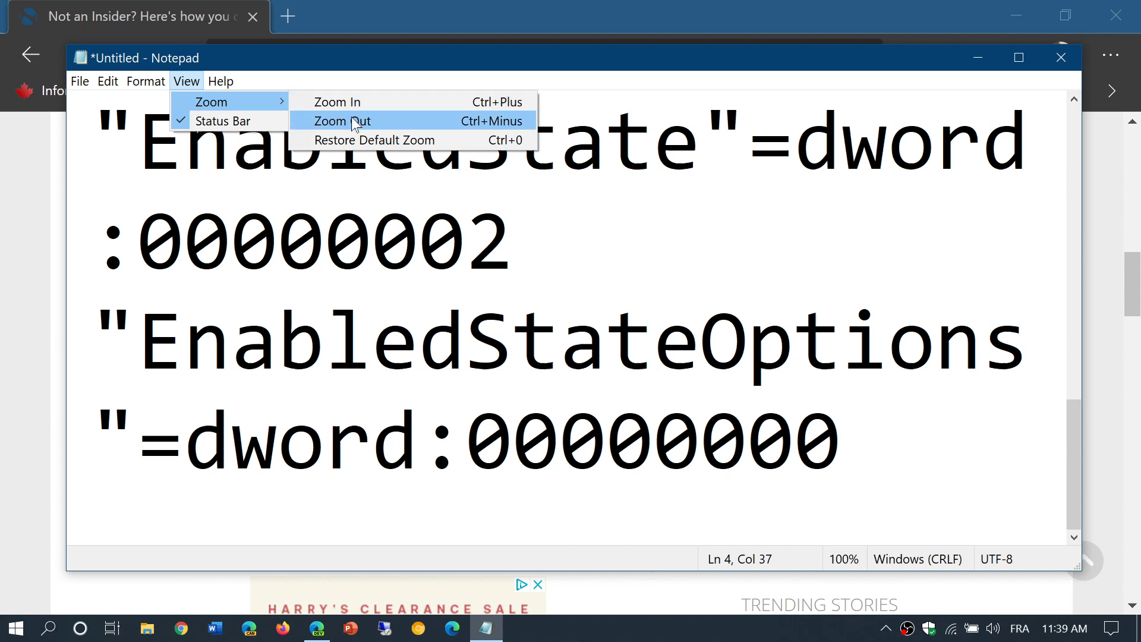
click(355, 122)
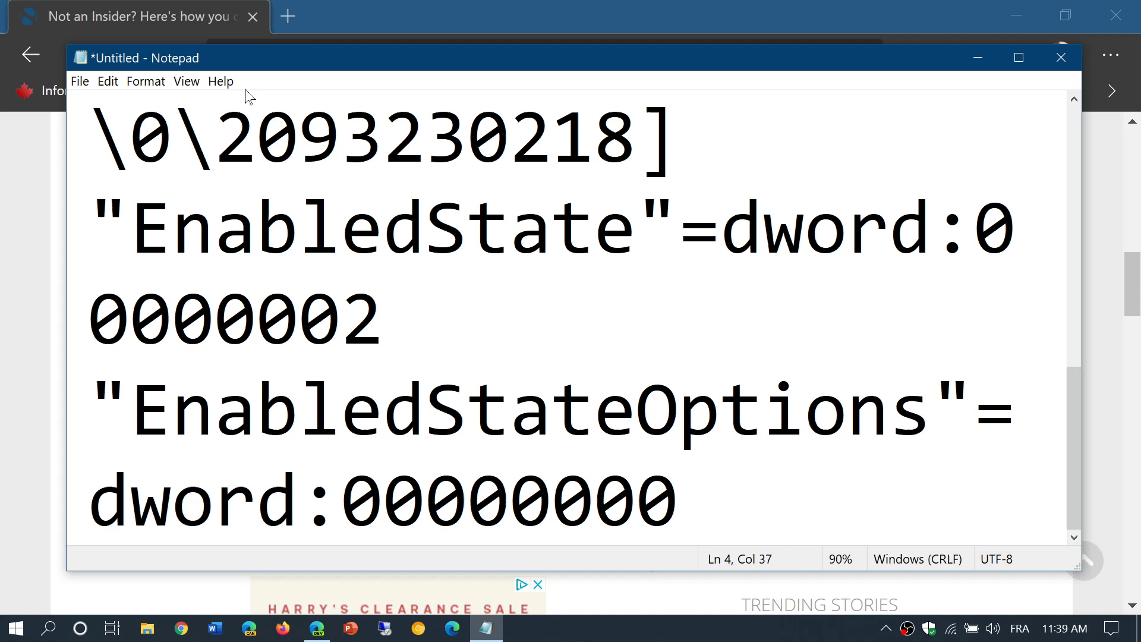
click(191, 81)
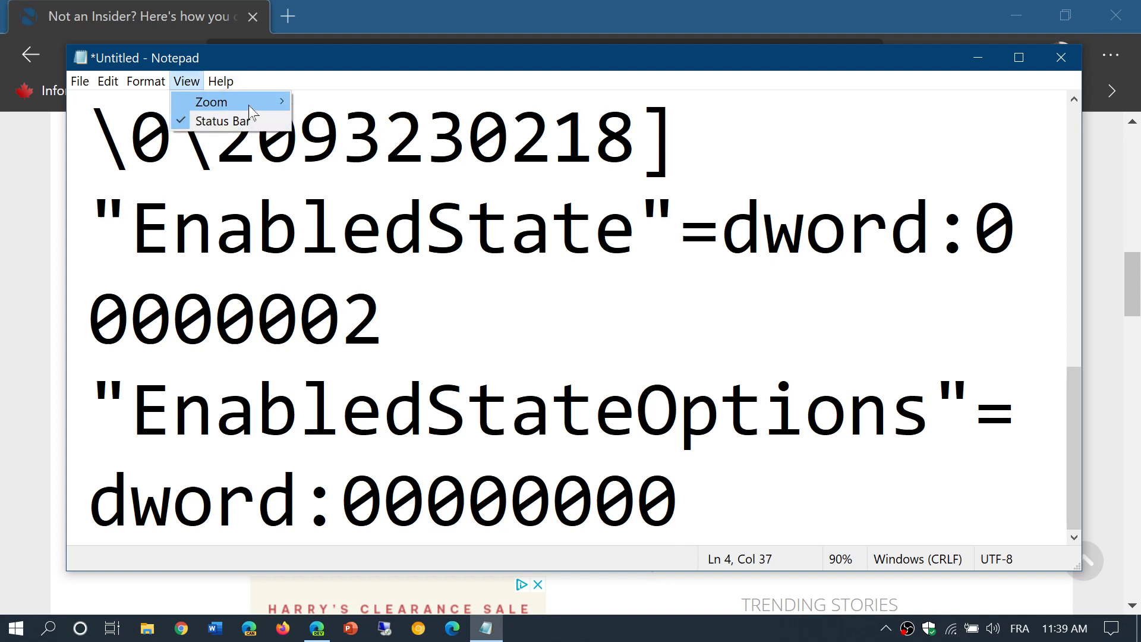
mouse_move(283, 106)
click(328, 121)
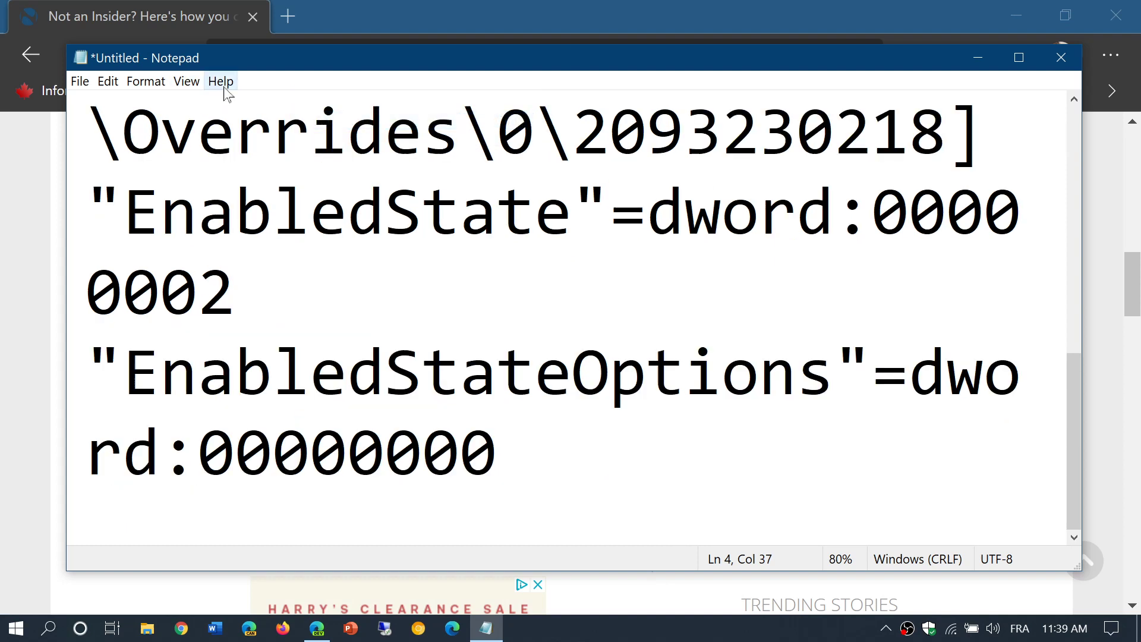
- Zoom out further to 60% so the full registry key path fits
click(187, 83)
mouse_move(278, 103)
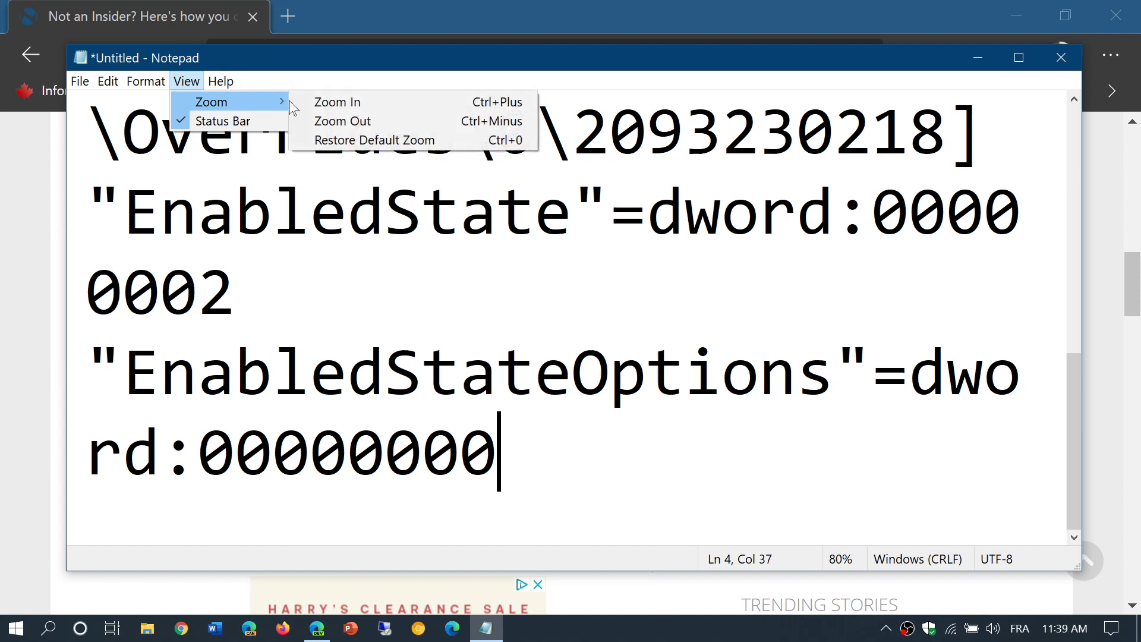
click(348, 121)
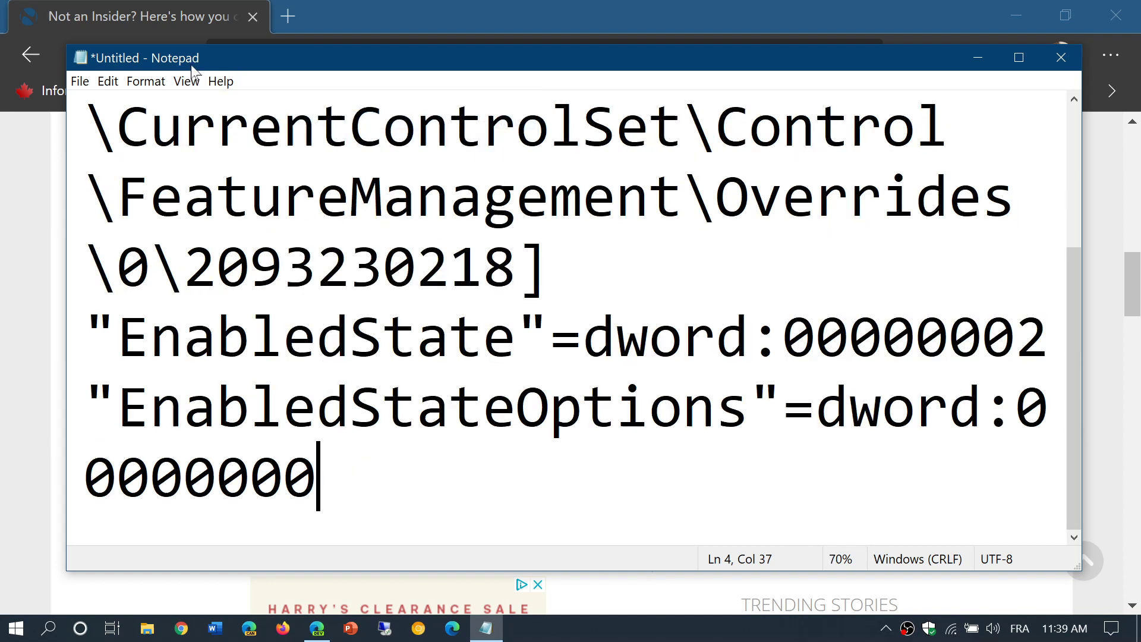
click(191, 84)
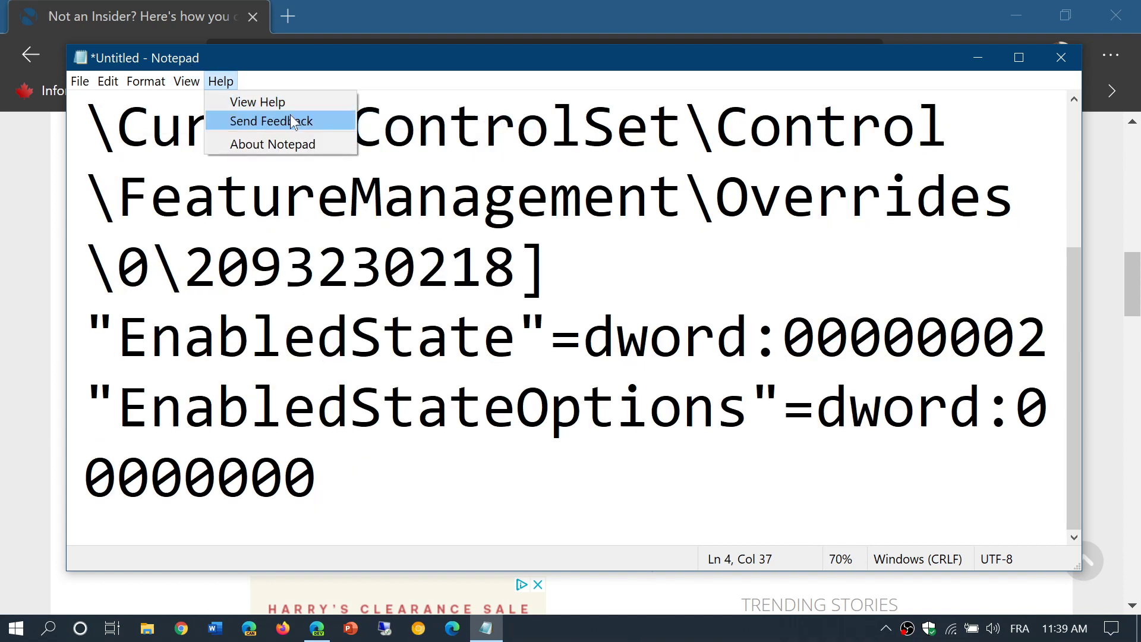
mouse_move(151, 89)
mouse_move(187, 83)
mouse_move(279, 103)
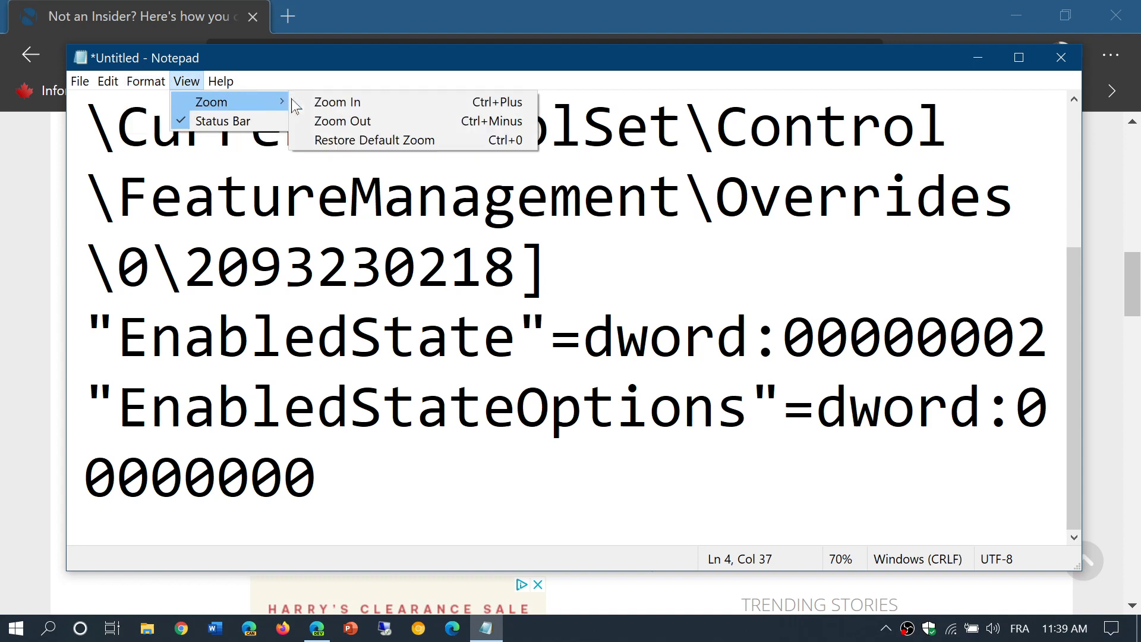
click(336, 121)
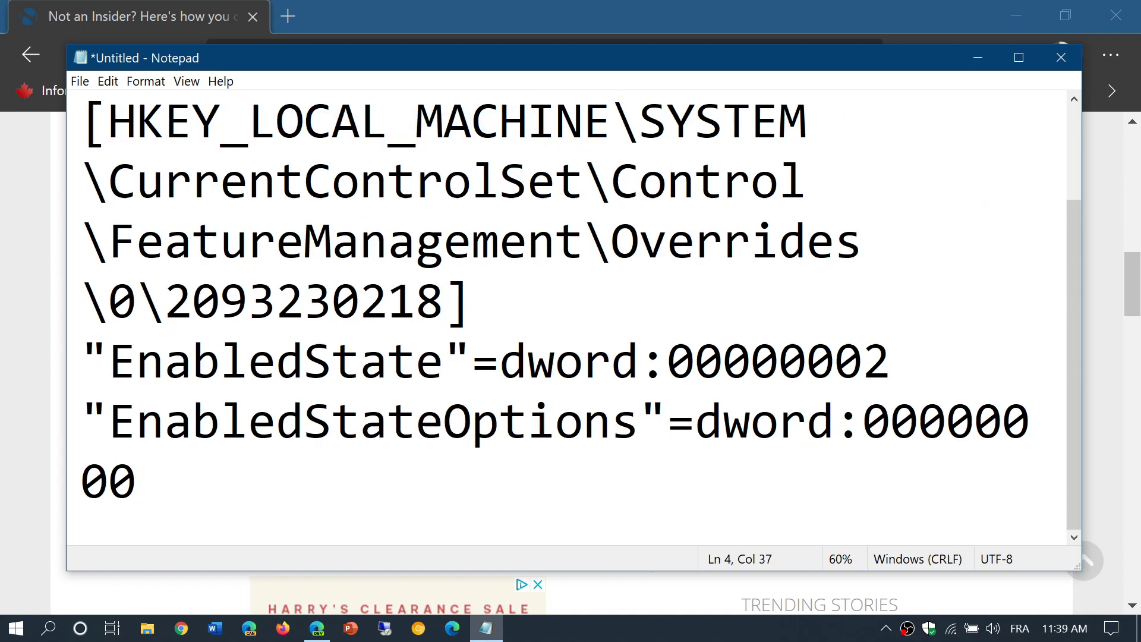
click(81, 83)
click(80, 82)
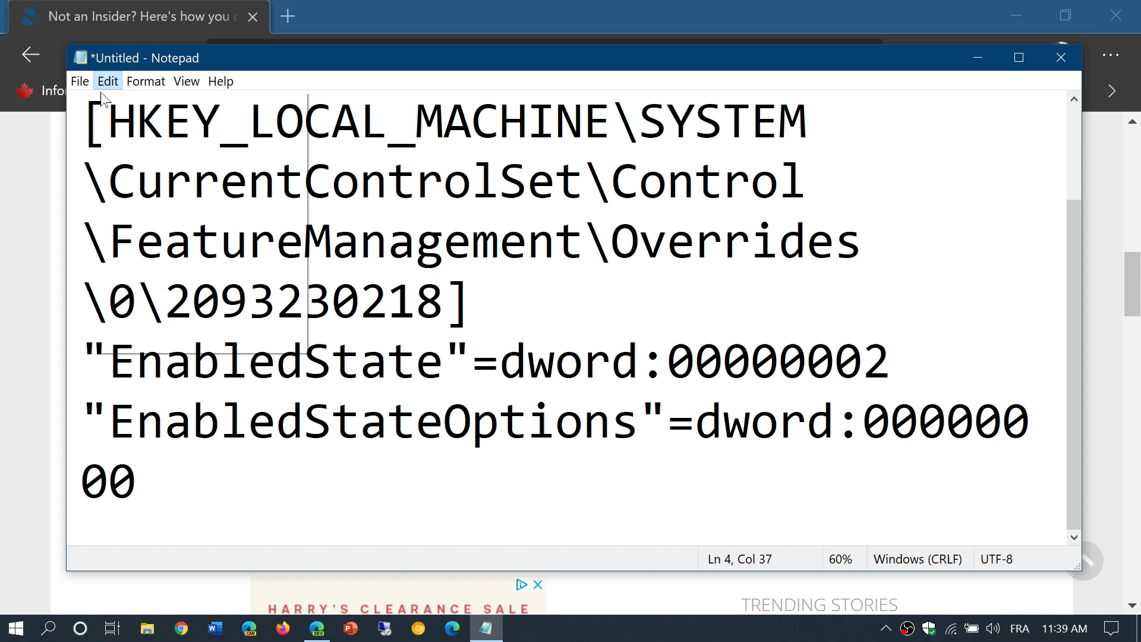
click(107, 81)
- Save the registry text as startmenu.reg in Documents, confirming the name from the article
click(77, 83)
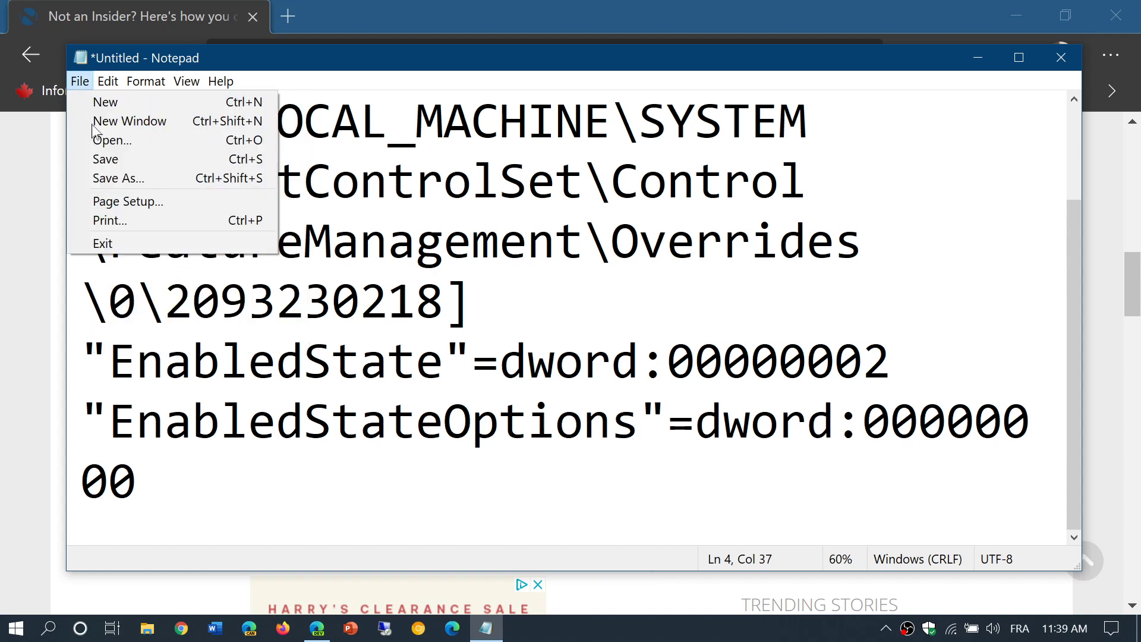
click(106, 179)
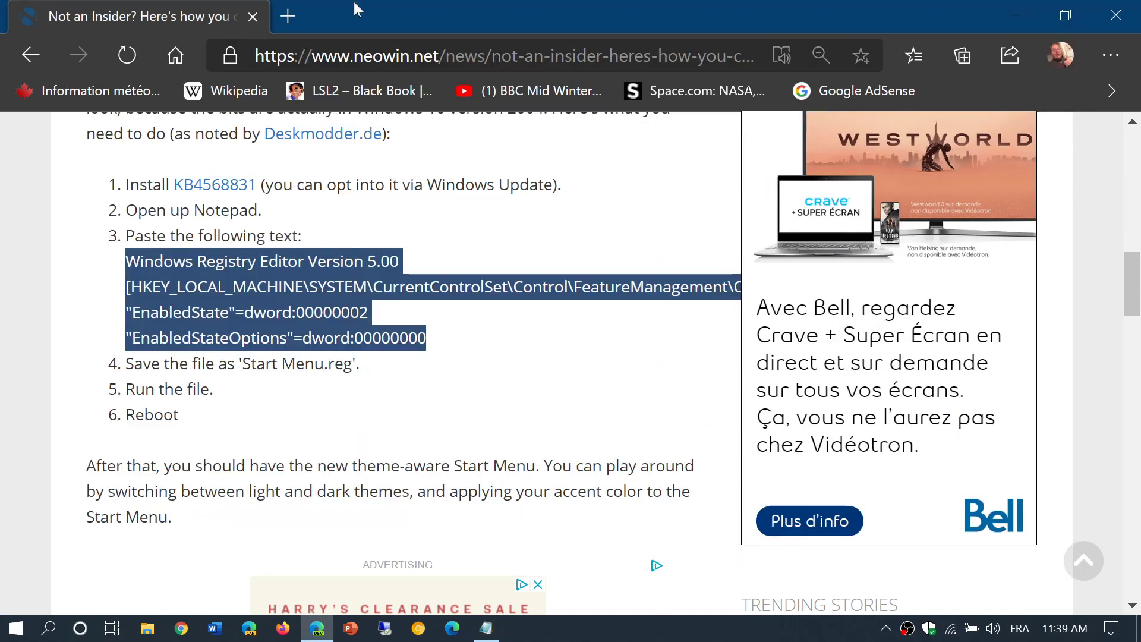
click(358, 10)
click(486, 628)
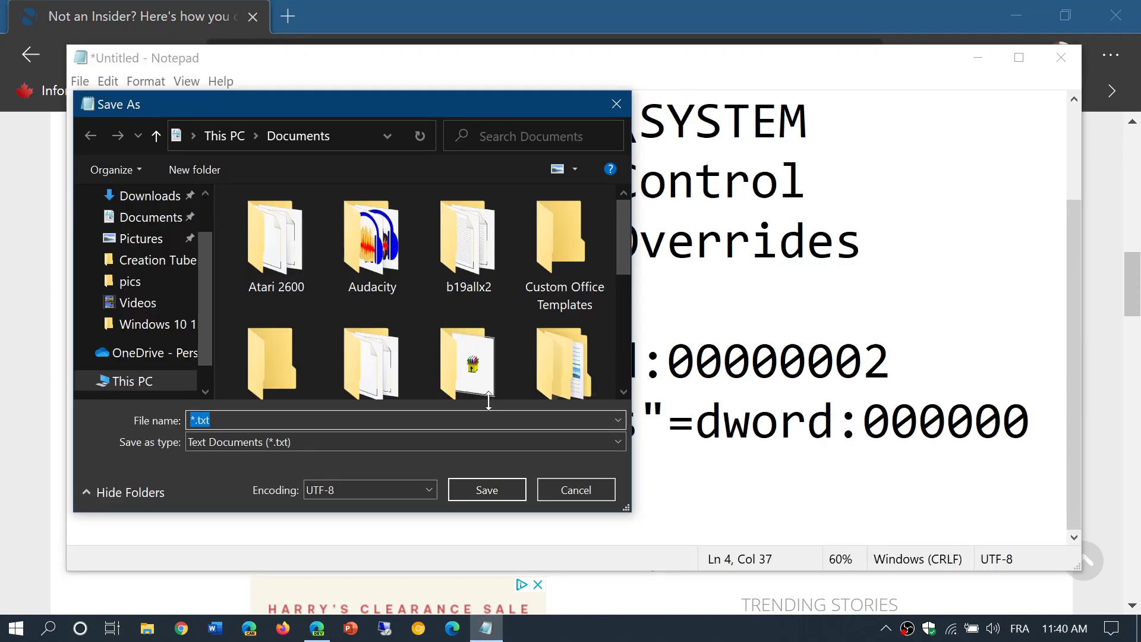
text(startmenu.reg)
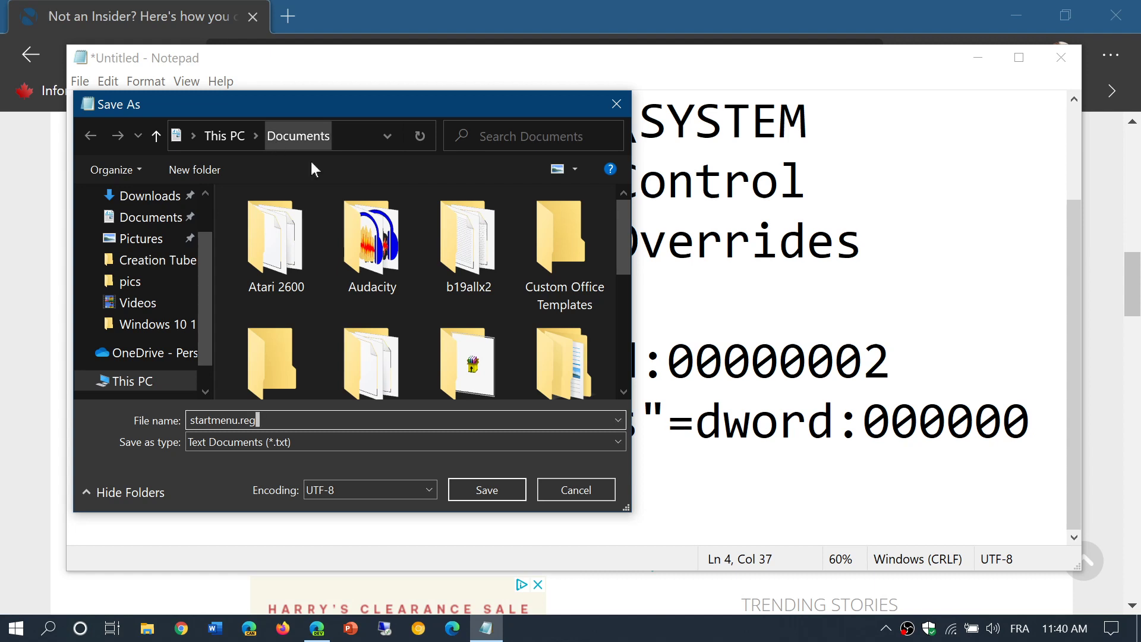
click(501, 491)
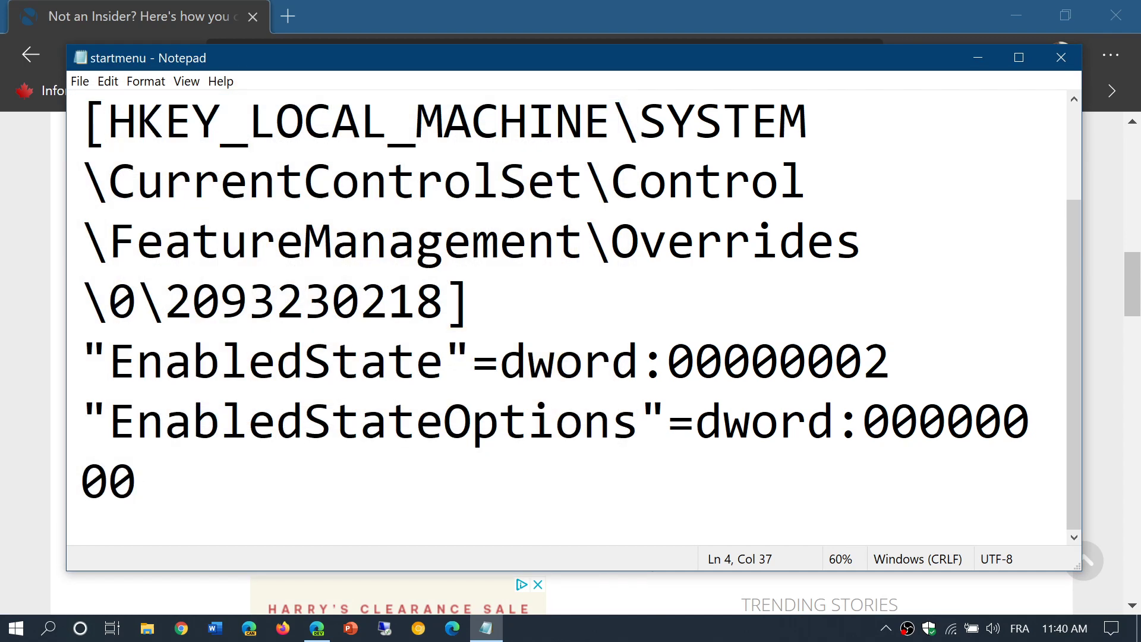
- Close Notepad, deselect the article's registry text, and minimize Edge to the desktop
click(1061, 57)
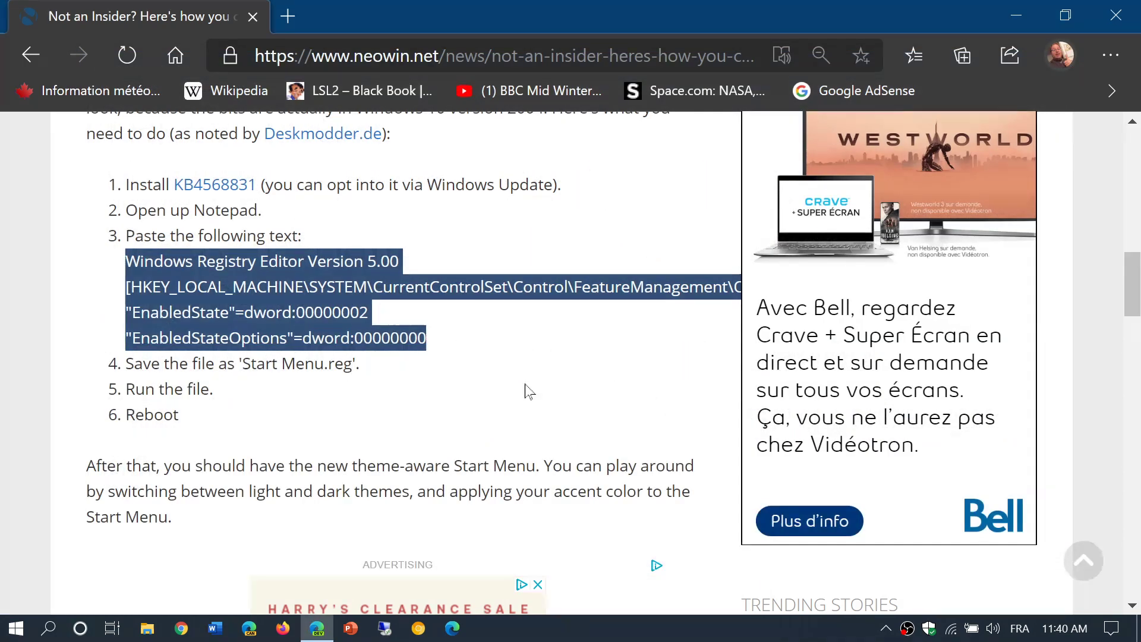
click(453, 405)
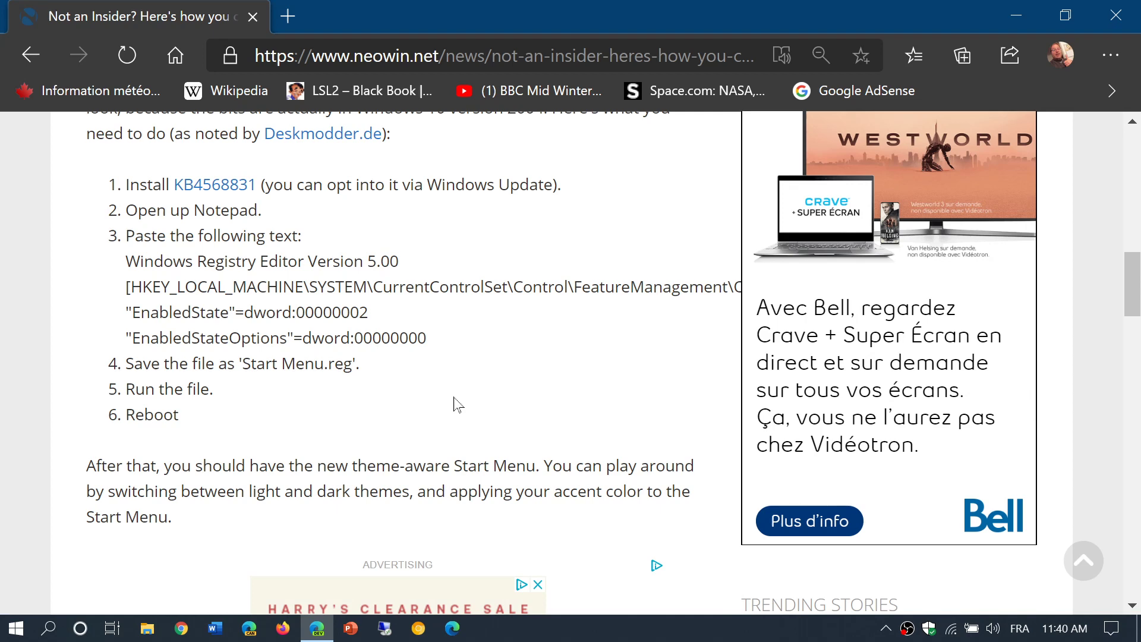
click(1013, 16)
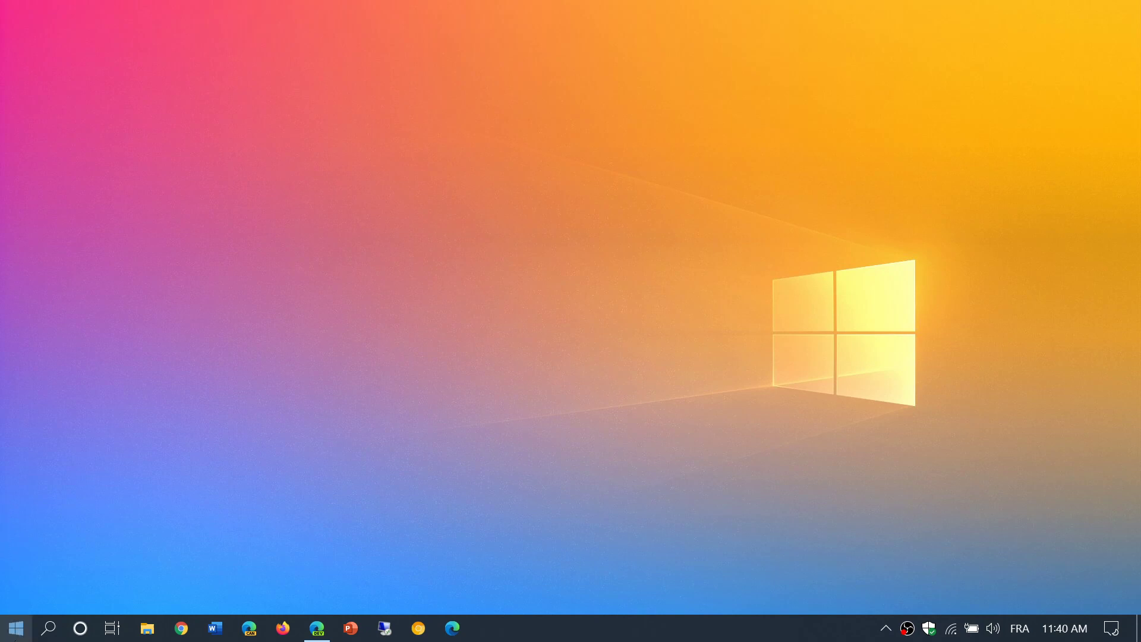
click(16, 628)
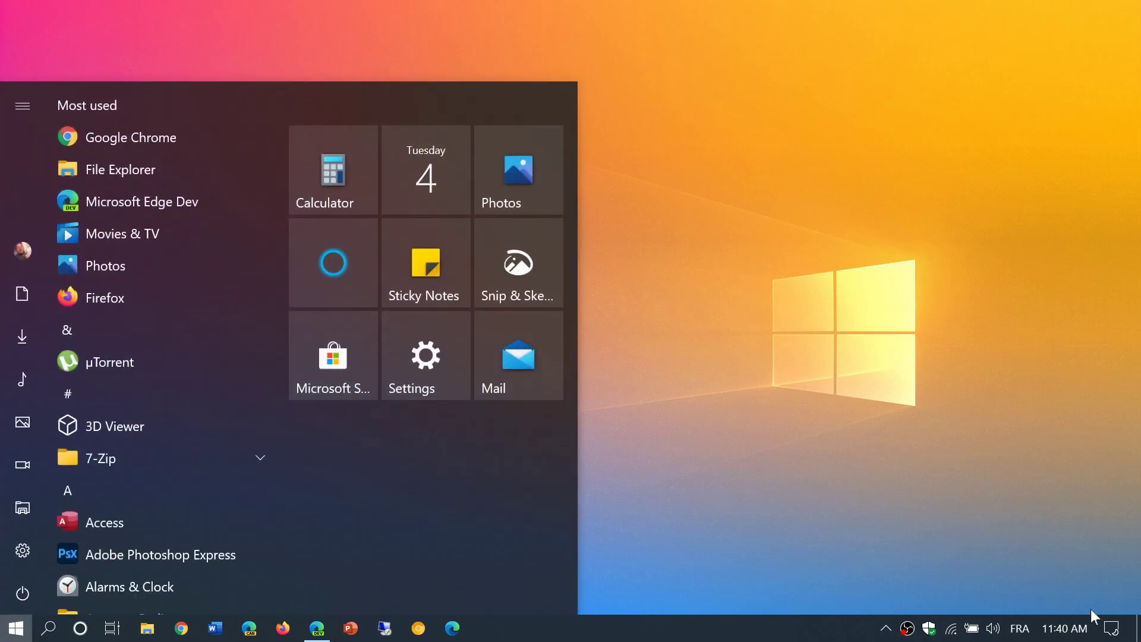
click(1111, 628)
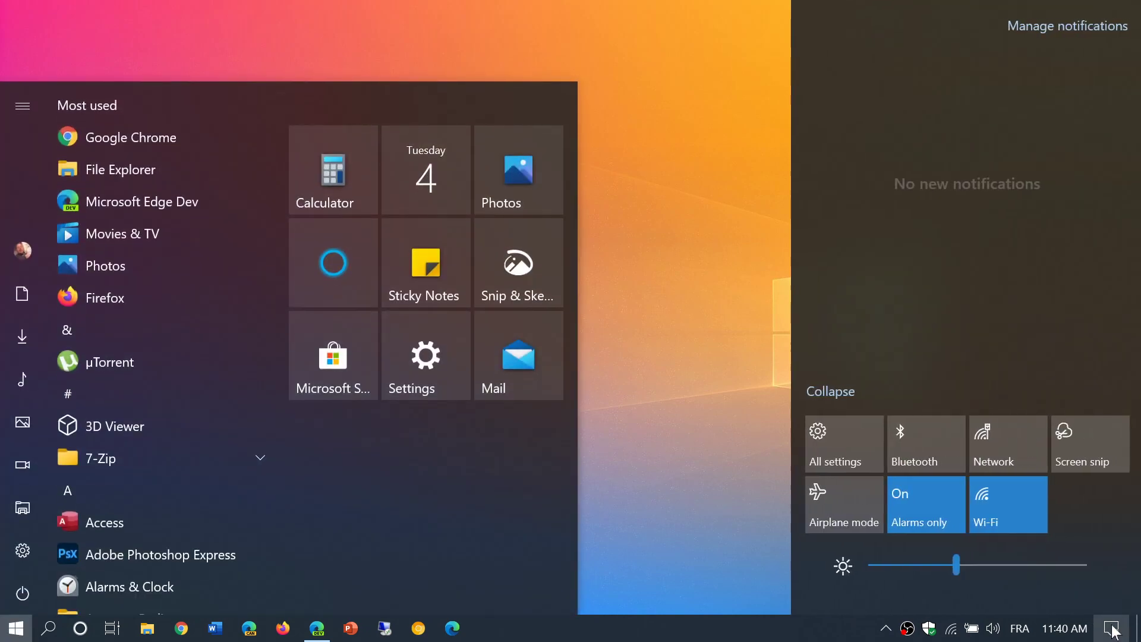
click(650, 285)
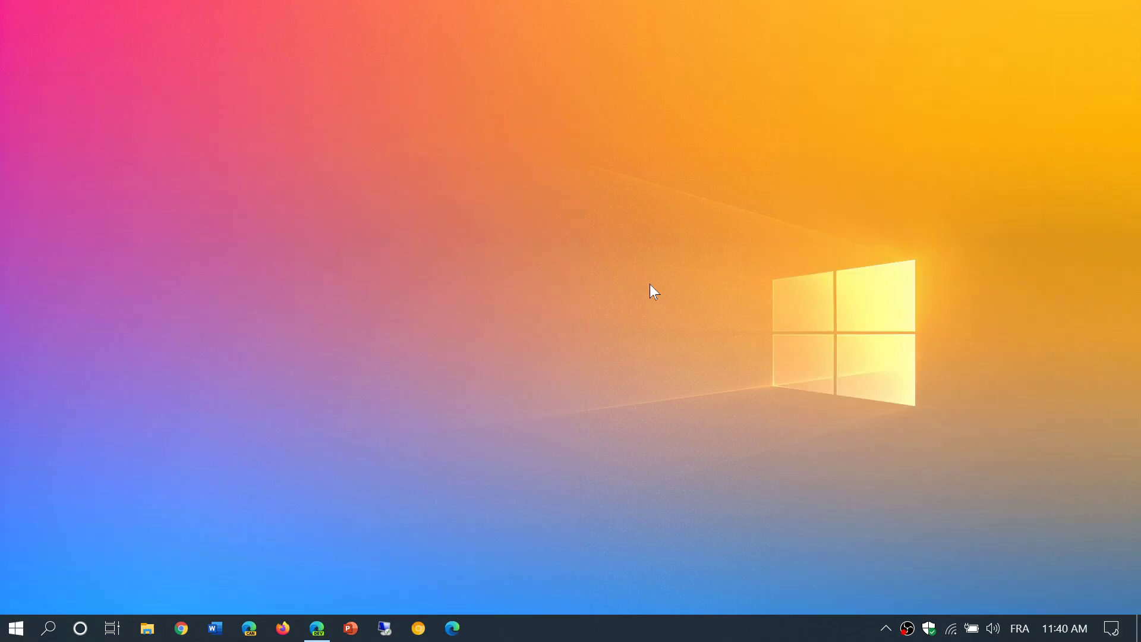